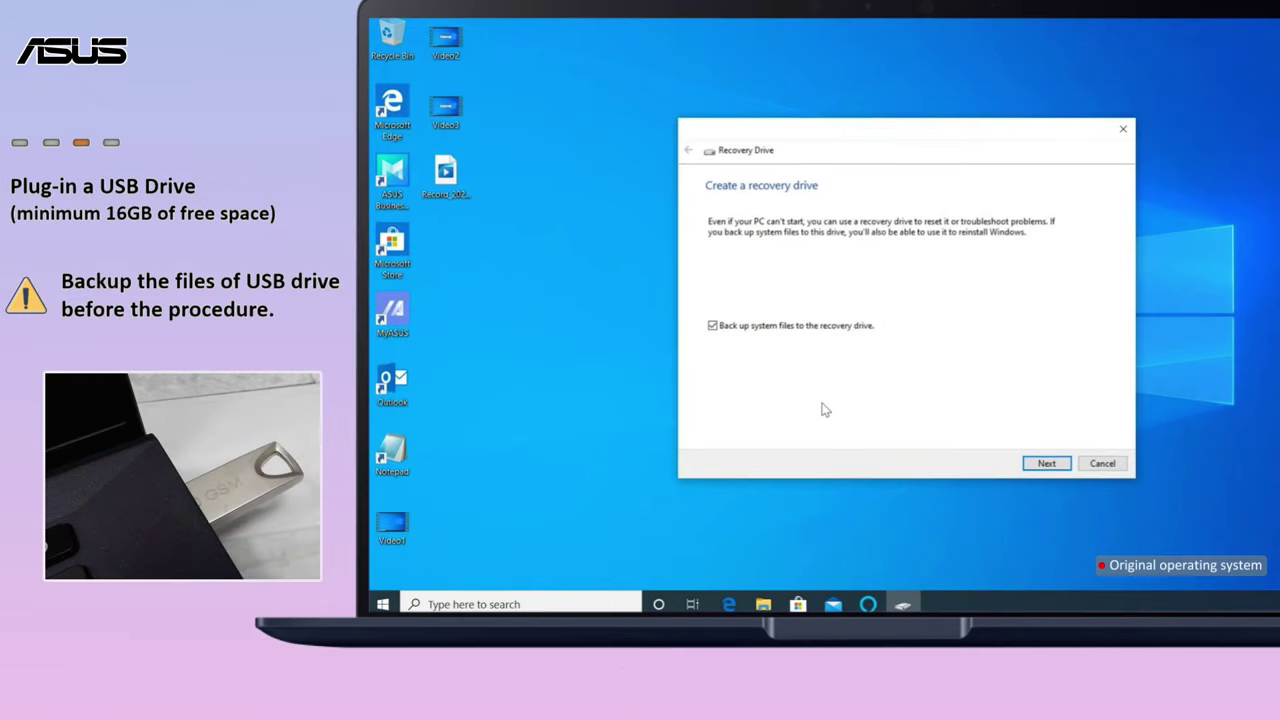
Step: Create a recovery drive with system files on the RECOVERY USB drive (E:), then finish the wizard
{"action": "left_click", "coordinate": [1044, 463]}
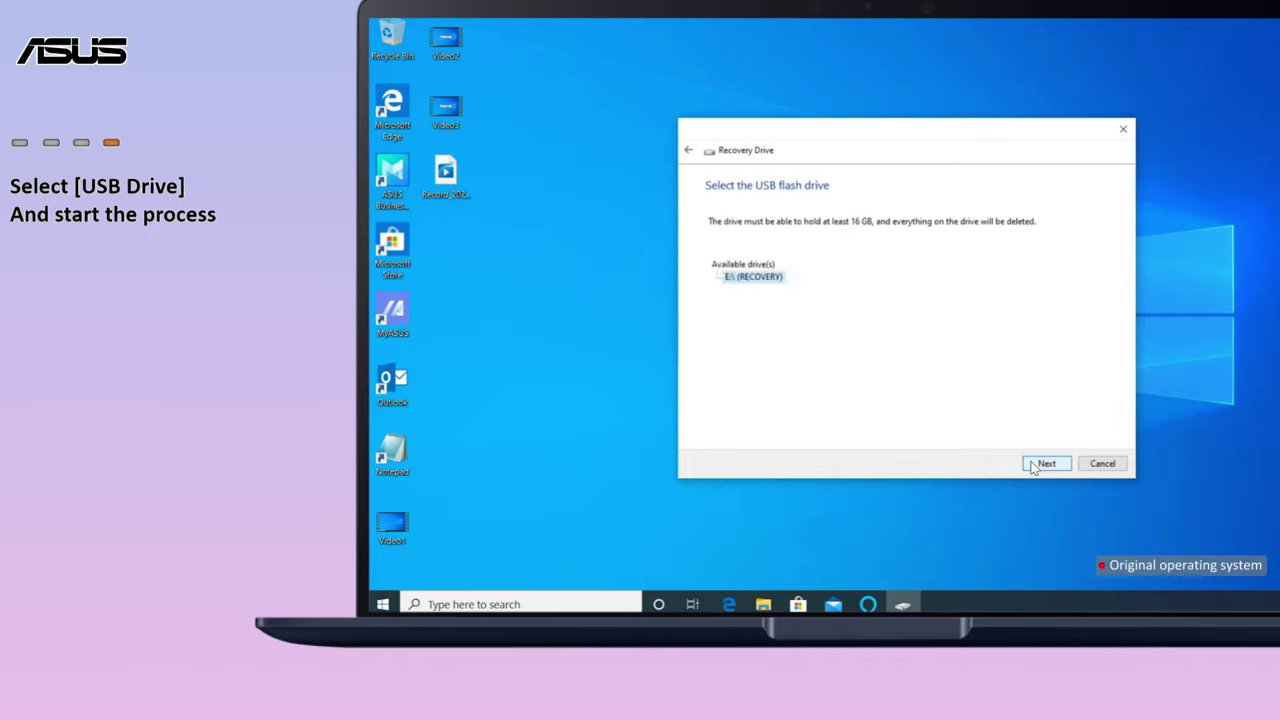
{"action": "left_click", "coordinate": [1044, 463]}
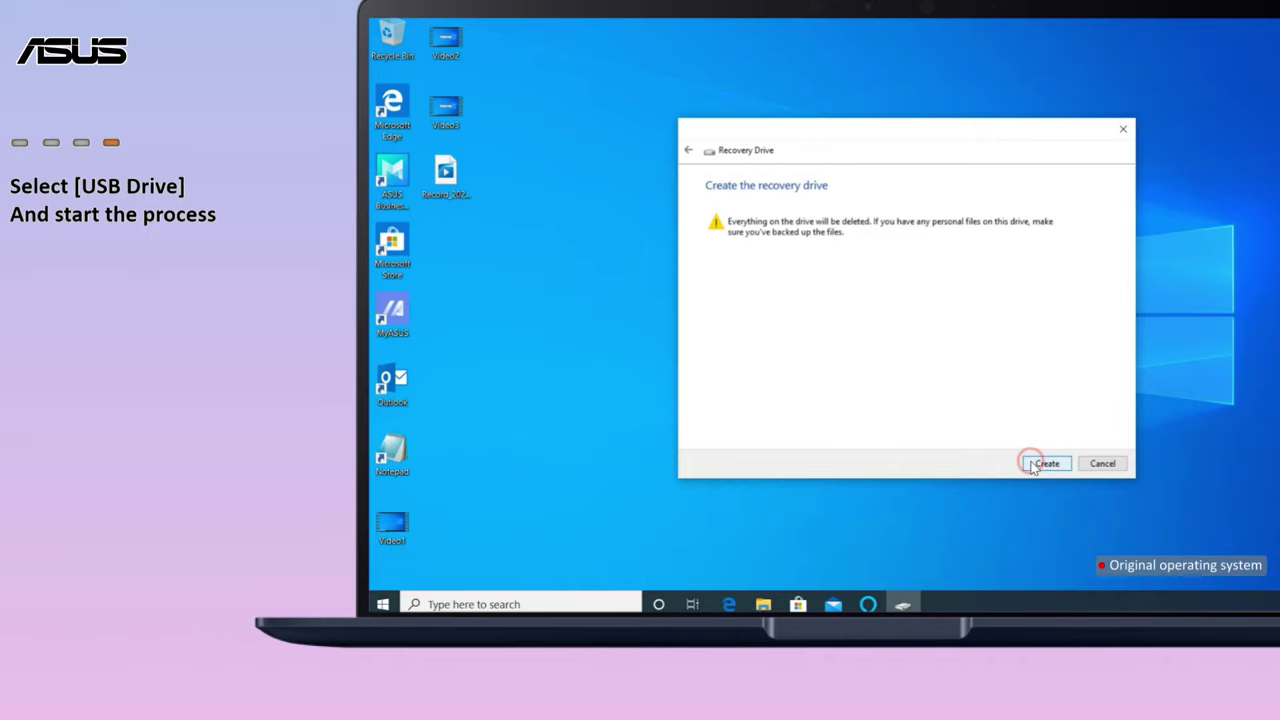
{"action": "left_click", "coordinate": [1035, 464]}
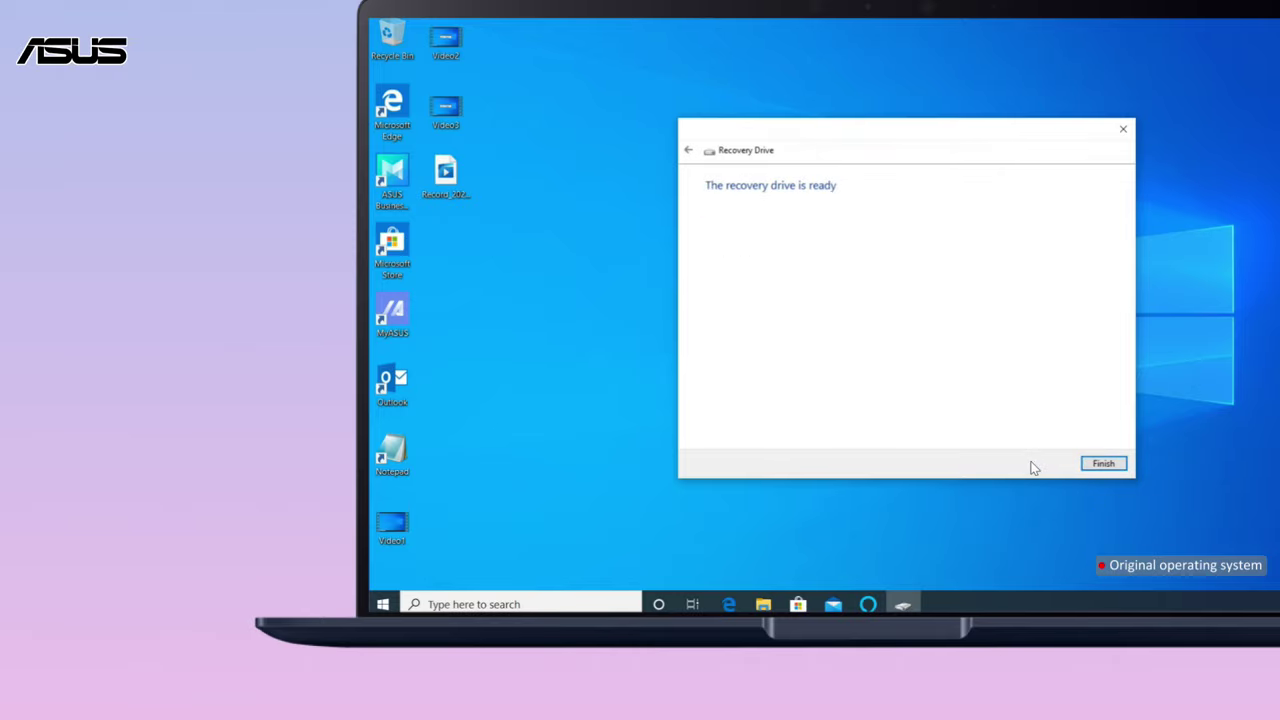
{"action": "left_click", "coordinate": [1091, 466]}
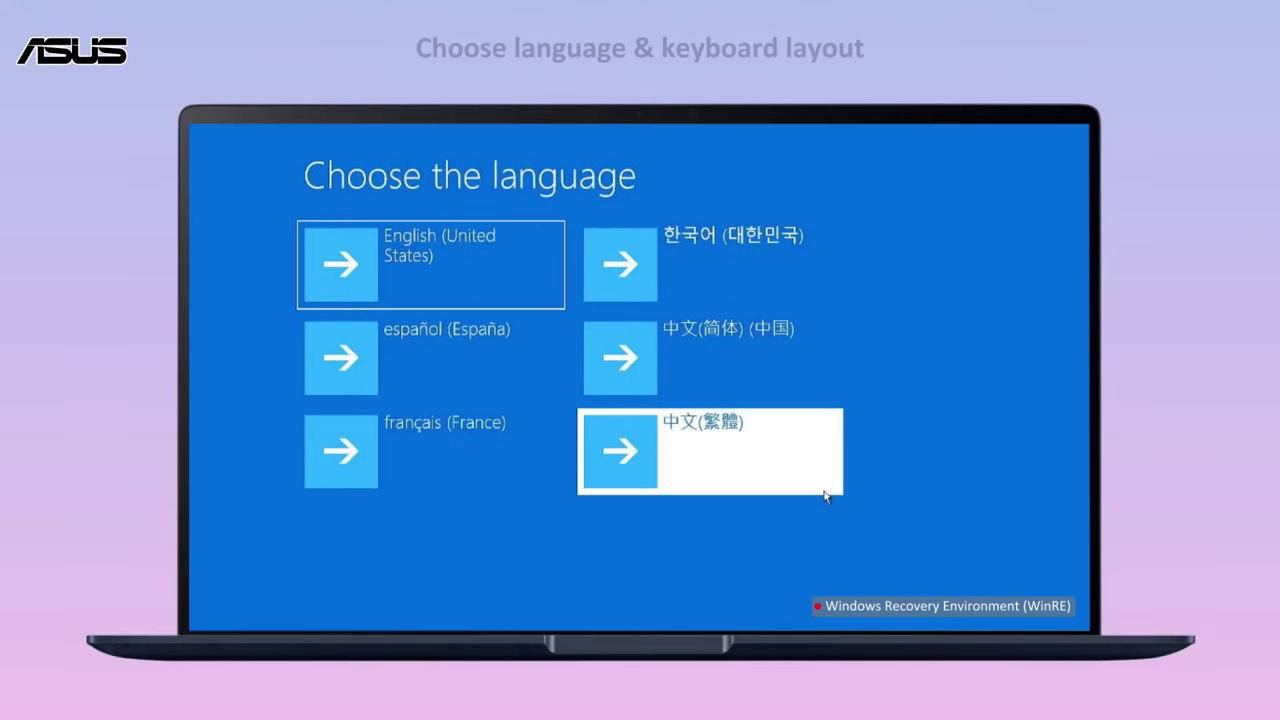
Step: Pick English (United States) on the Choose the language screen
{"action": "left_click", "coordinate": [540, 293]}
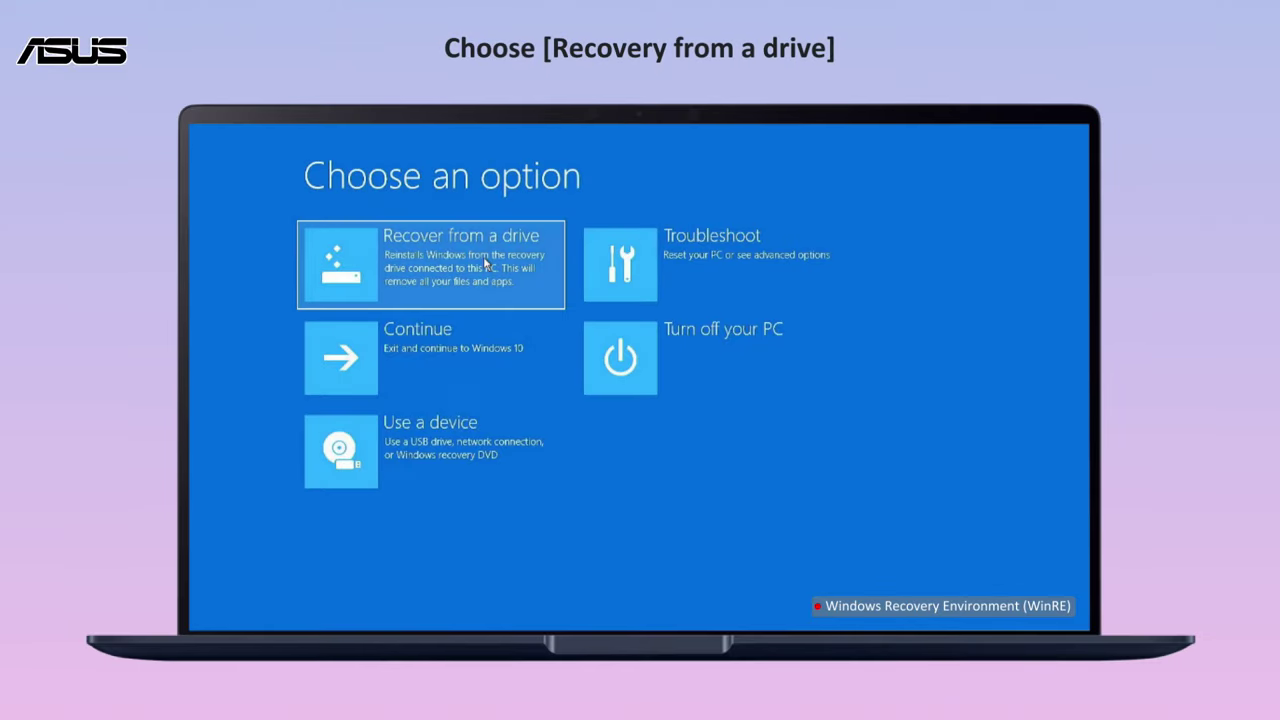
Step: Recover Windows from the drive using the Just remove my files option
{"action": "left_click", "coordinate": [483, 256]}
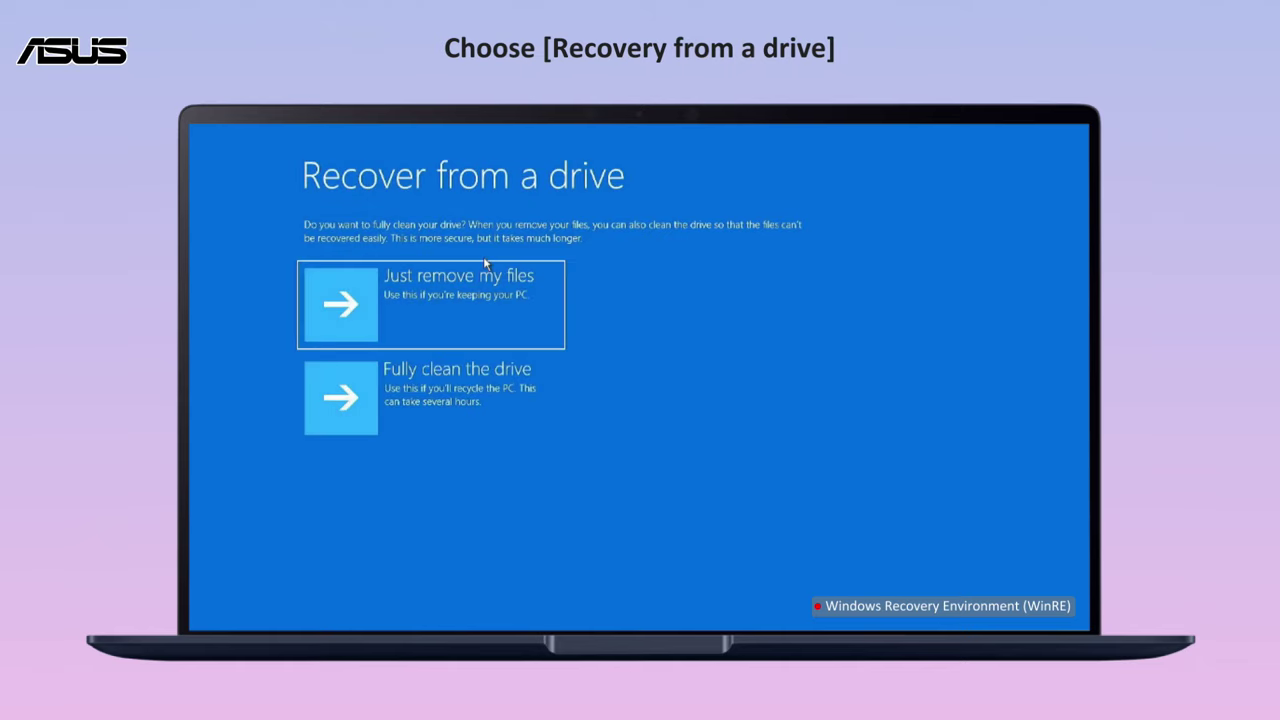
{"action": "left_click", "coordinate": [448, 320]}
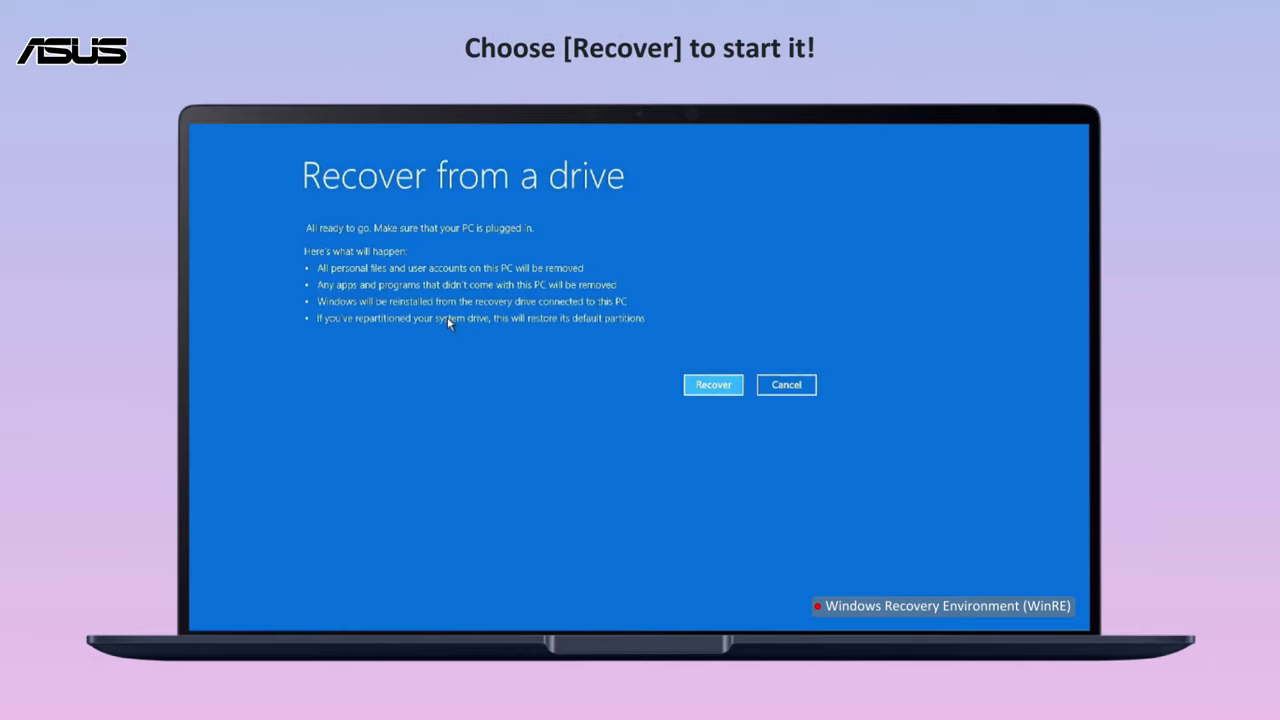
{"action": "left_click", "coordinate": [702, 390]}
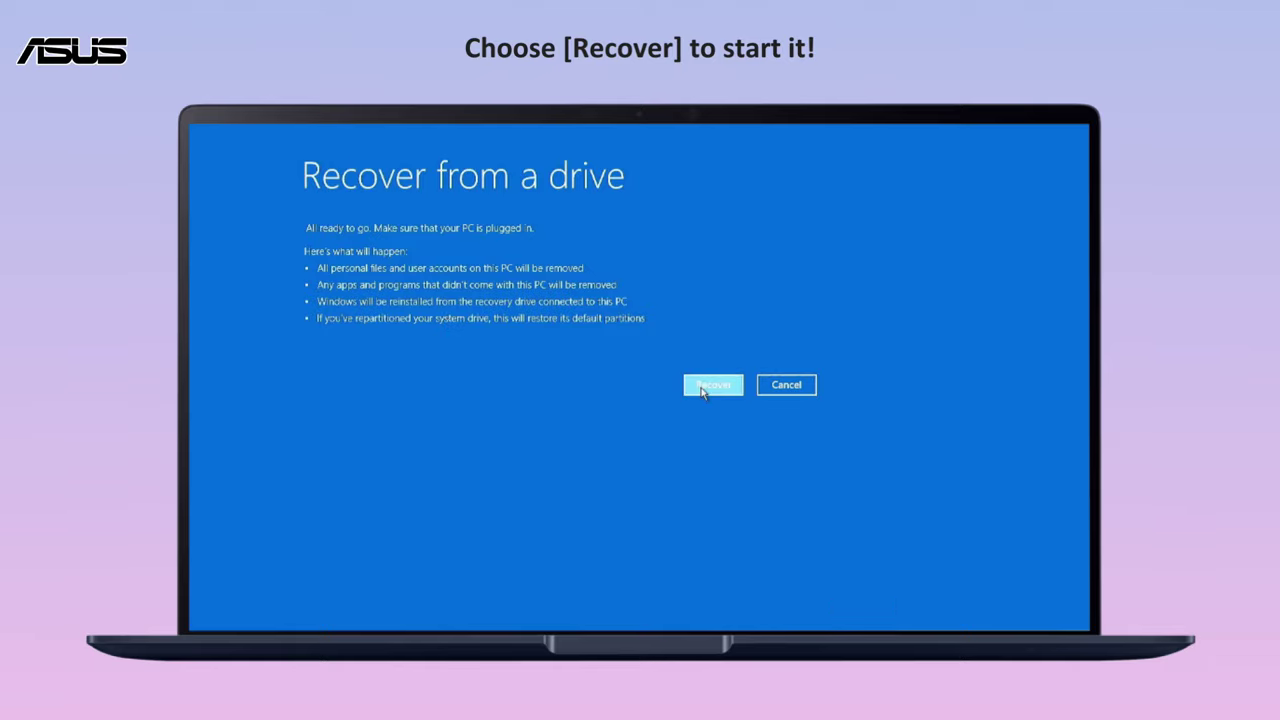